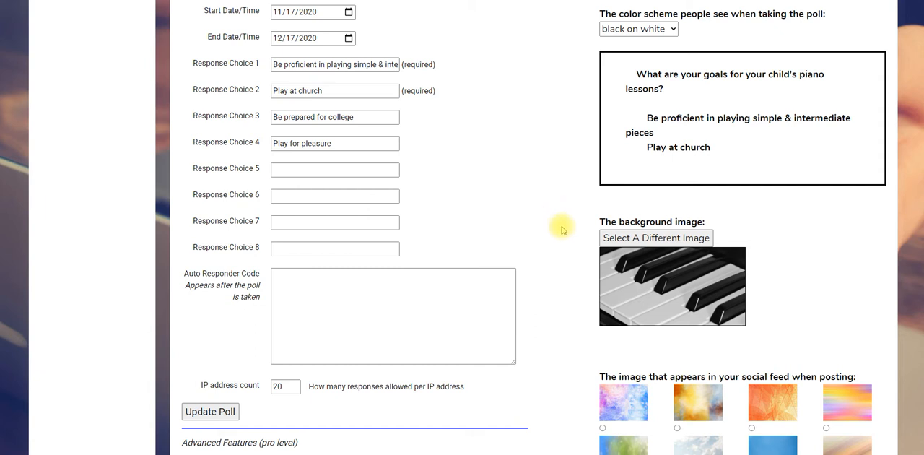
# Step: Look through the piano lesson goals poll's response choices, auto responder field, advanced features and smart messages
pyautogui.scroll(3, 563, 229)
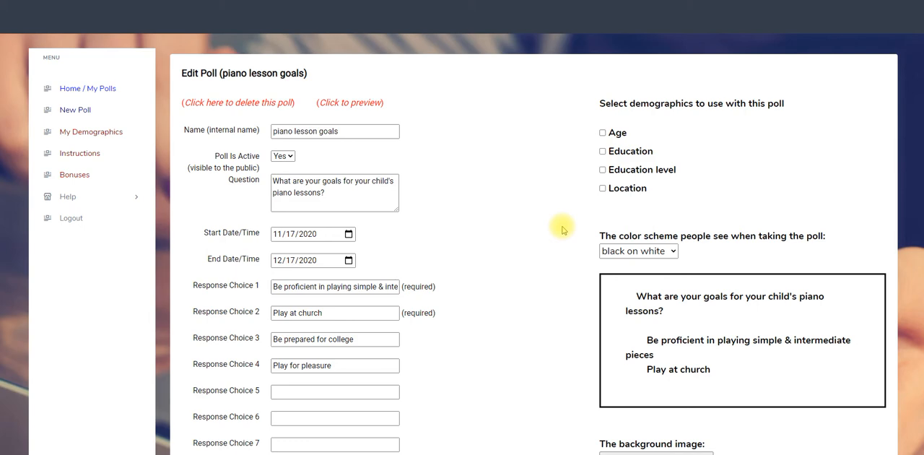
pyautogui.scroll(-3, 562, 229)
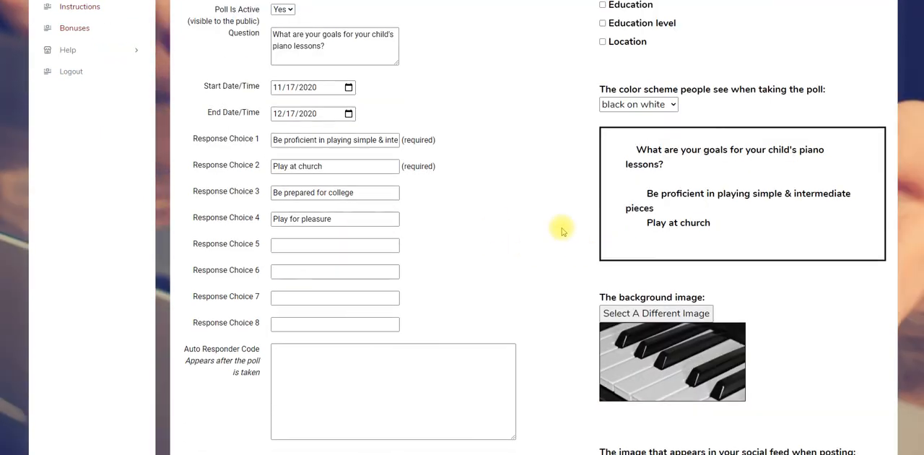
pyautogui.scroll(-5, 563, 230)
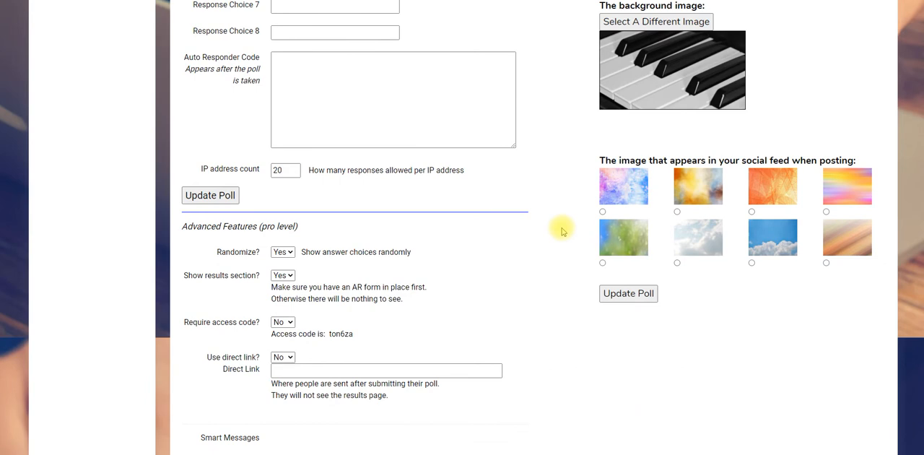
pyautogui.scroll(-3, 562, 229)
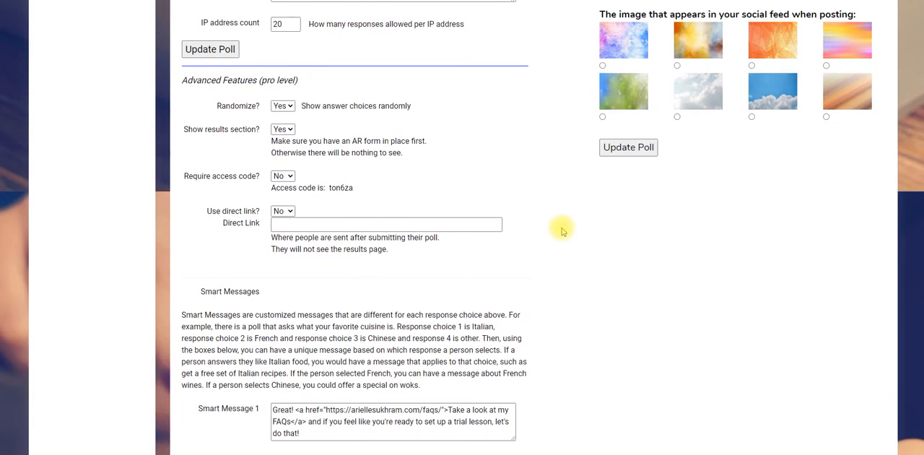
pyautogui.scroll(6, 563, 230)
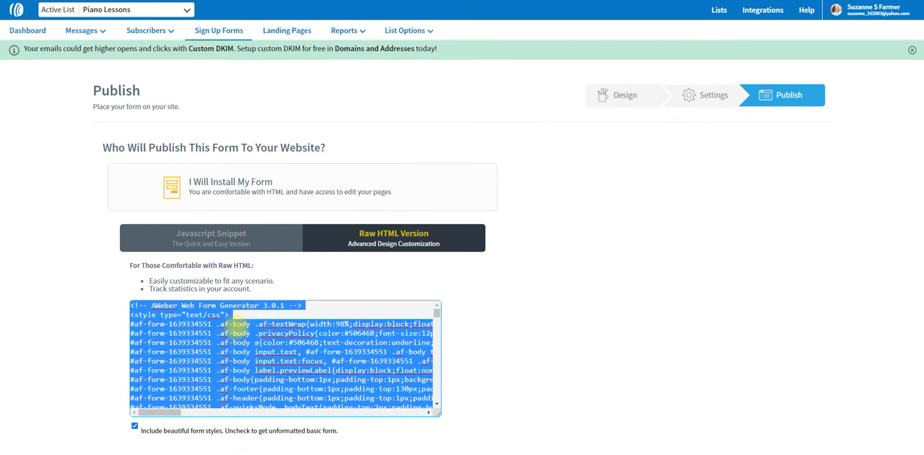
# Step: Switch to AWeber and copy the Piano Lessons sign-up form's complete raw HTML code
pyautogui.scroll(-1, 578, 266)
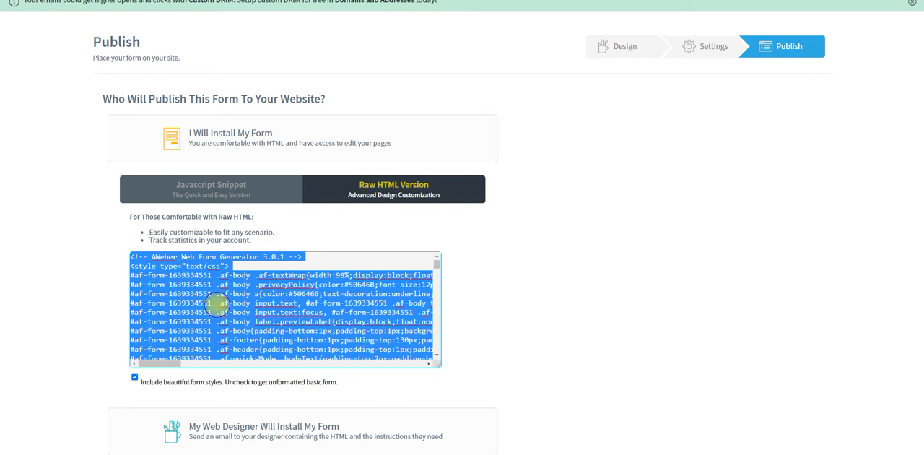
pyautogui.rightClick(216, 304)
pyautogui.click(247, 165)
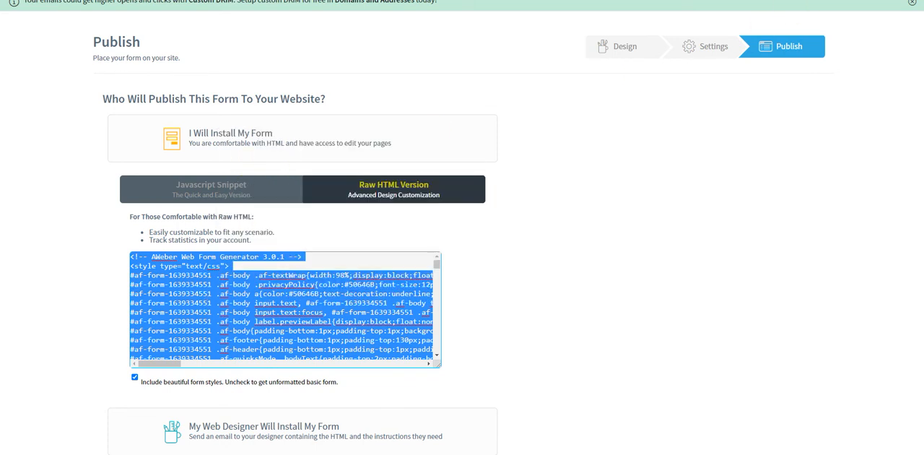
# Step: Switch back to Pollicity, paste the form code as the poll's Auto Responder Code and save the poll
pyautogui.hotkey('ctrl', 'Tab')
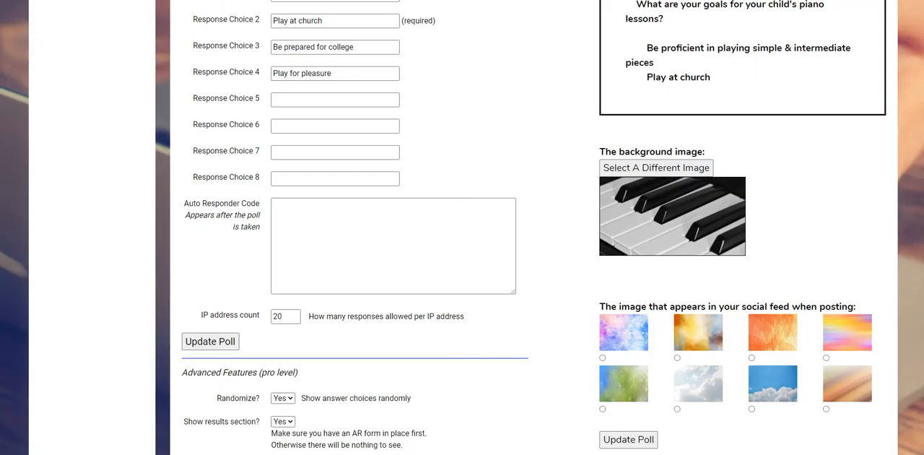
pyautogui.click(291, 206)
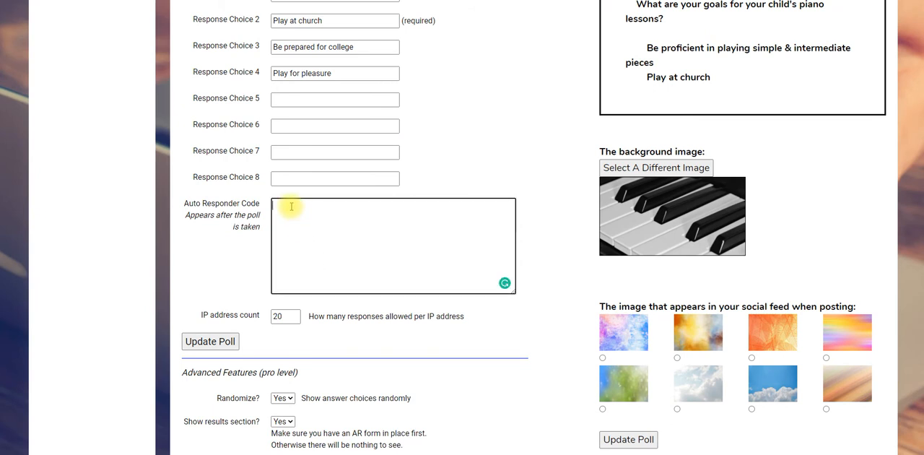
pyautogui.rightClick(291, 206)
pyautogui.click(314, 275)
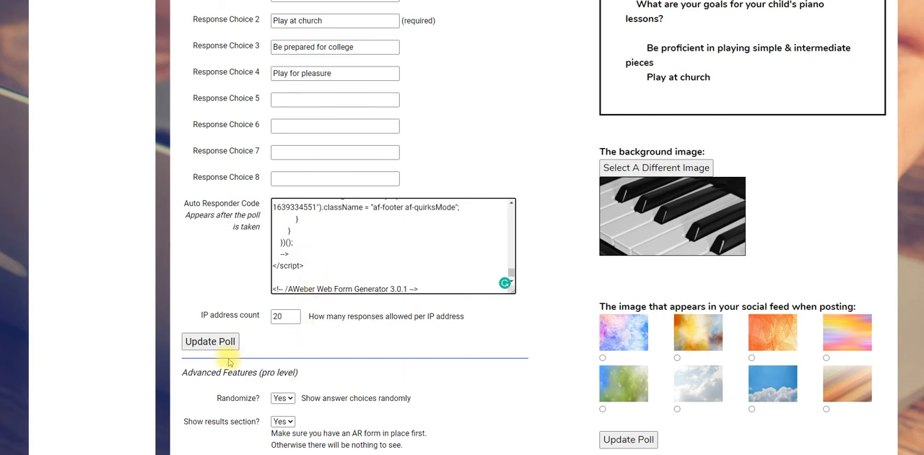
pyautogui.click(210, 342)
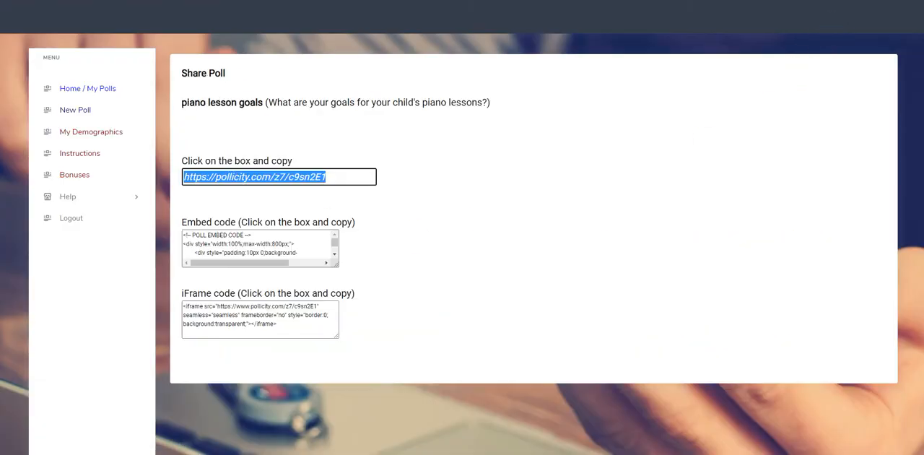
# Step: Open the poll through its share link and submit the response "Play at church"
pyautogui.rightClick(295, 176)
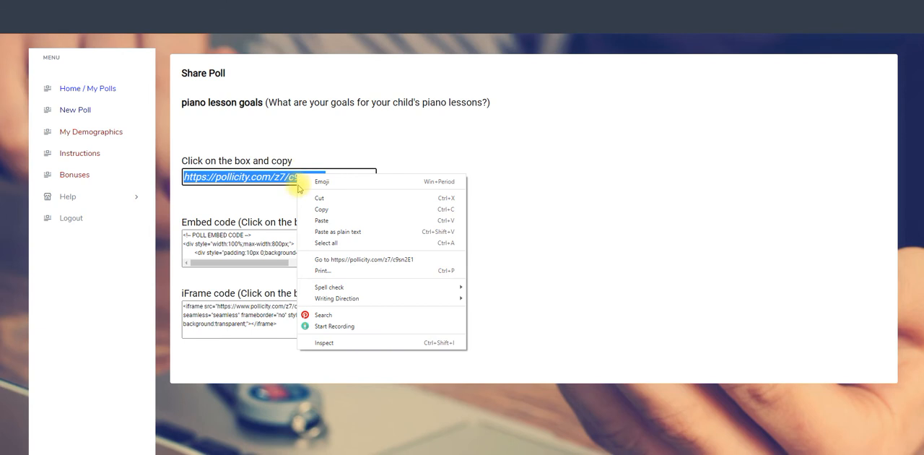
pyautogui.click(343, 260)
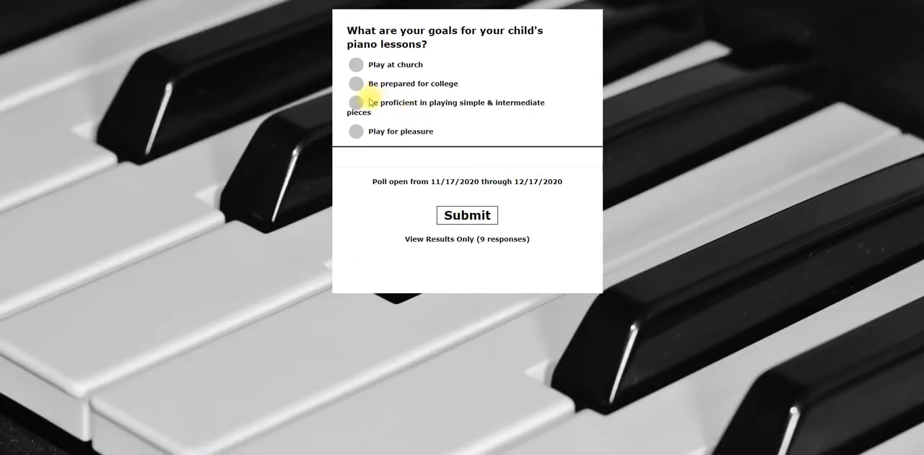
pyautogui.click(356, 67)
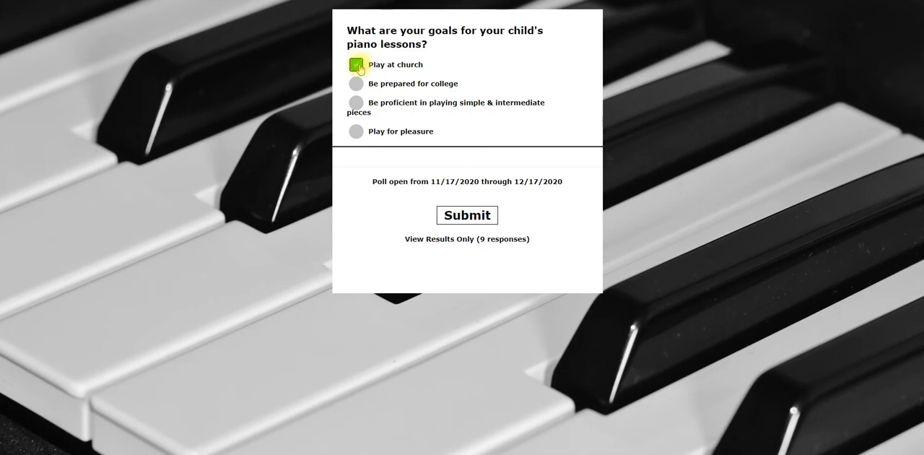
pyautogui.click(466, 217)
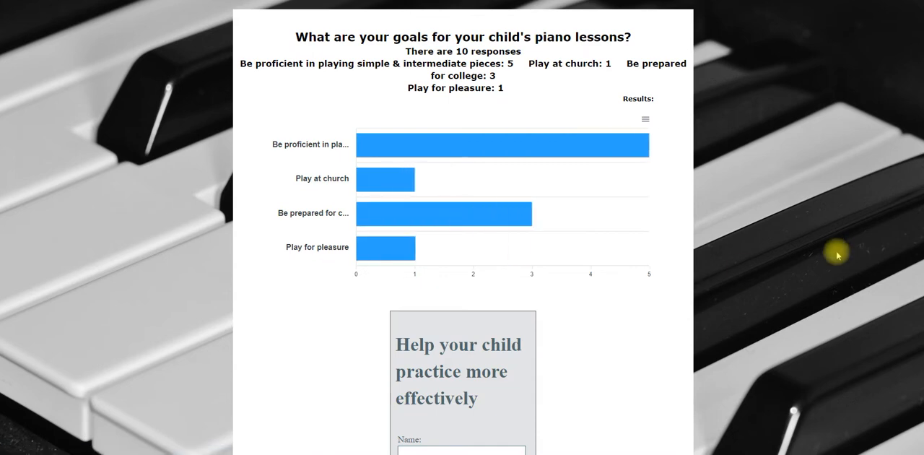
# Step: Fill in the name and e-mail in the sign-up form below the poll results and submit it
pyautogui.scroll(-2, 837, 238)
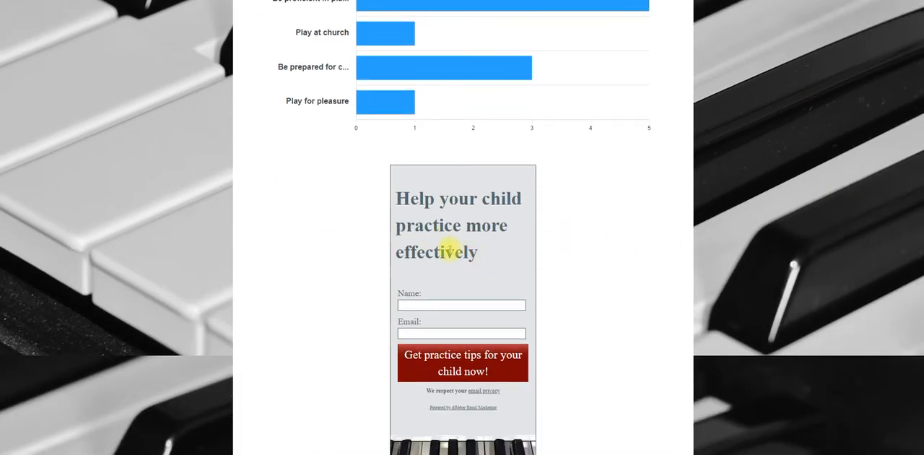
pyautogui.scroll(-1, 574, 260)
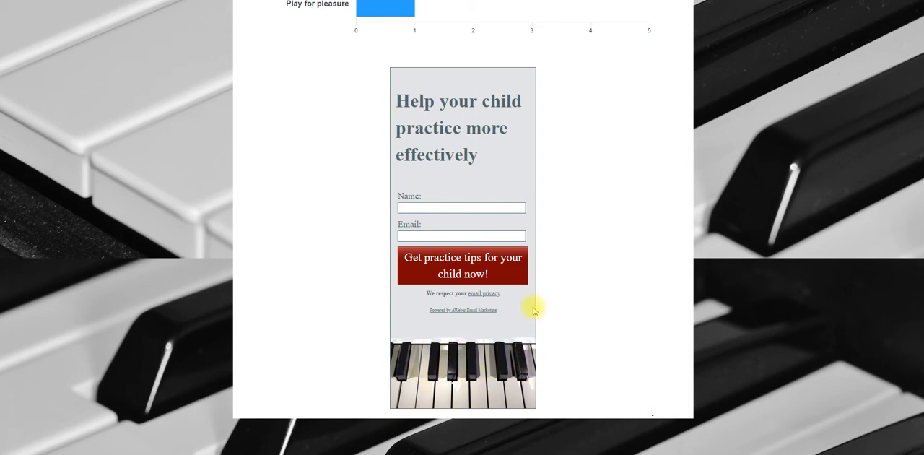
pyautogui.click(430, 208)
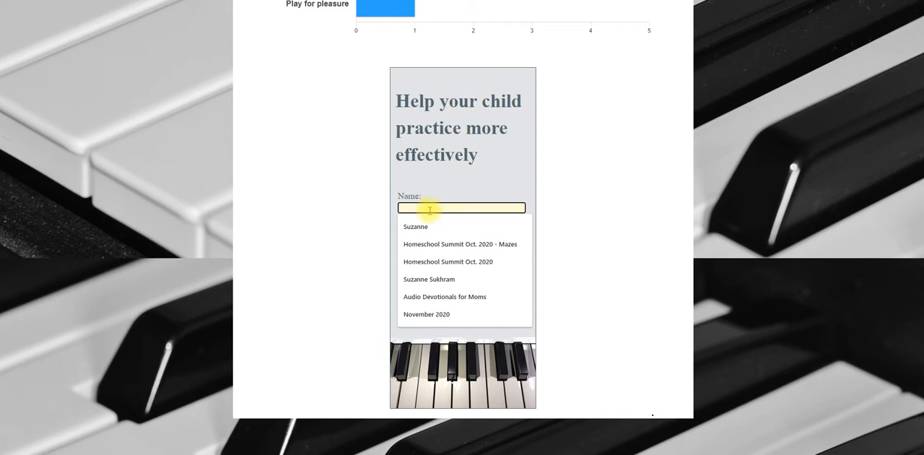
pyautogui.click(415, 226)
pyautogui.click(420, 233)
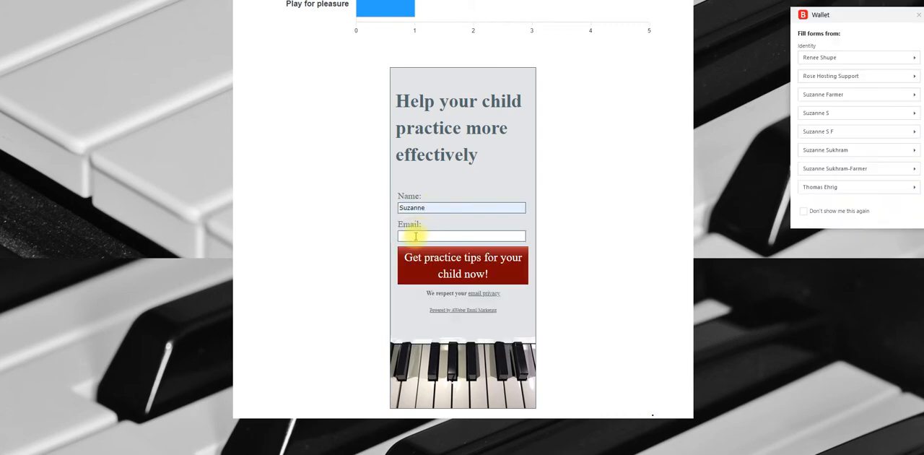
pyautogui.click(416, 236)
pyautogui.click(418, 252)
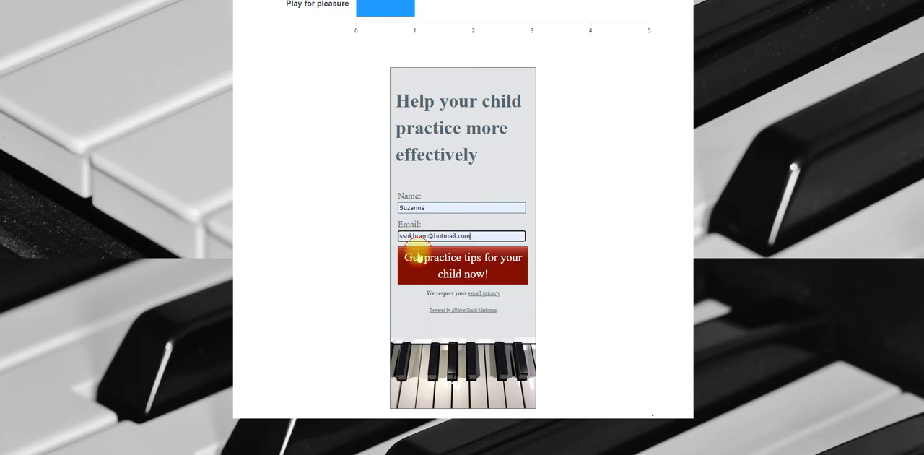
pyautogui.click(462, 270)
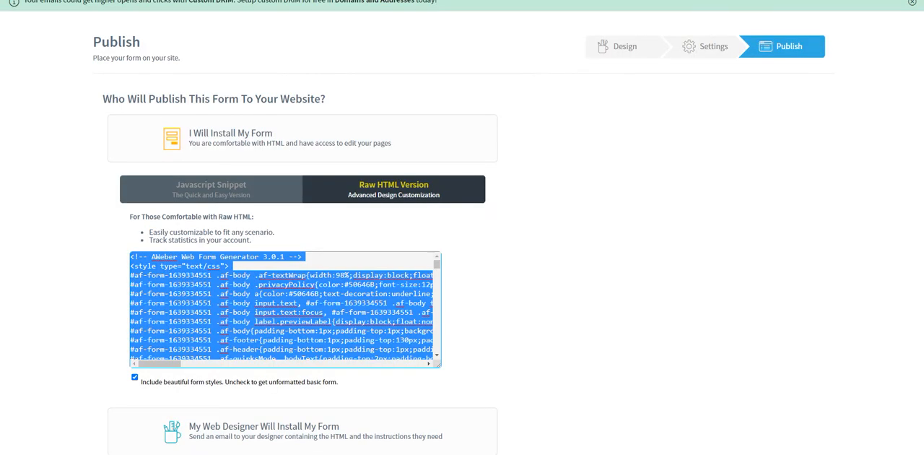
# Step: Switch to AWeber and open the subscriber page for the Piano Lessons list
pyautogui.scroll(2, 311, 97)
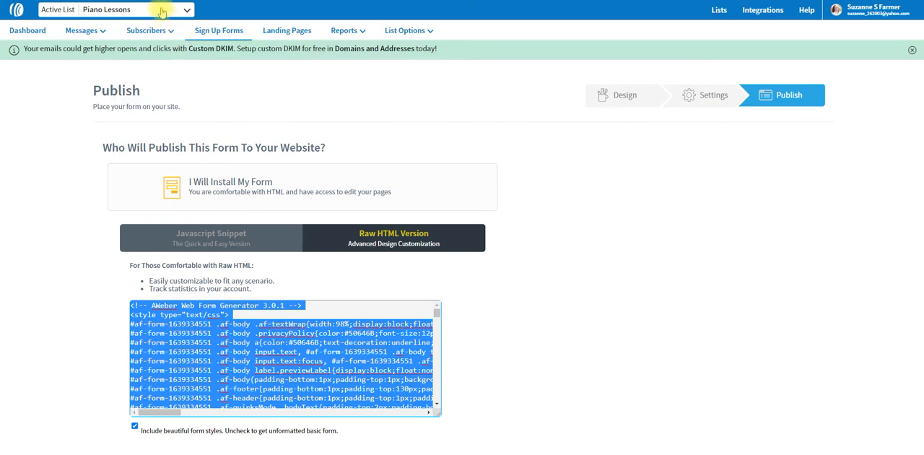
pyautogui.moveTo(163, 31)
pyautogui.click(159, 52)
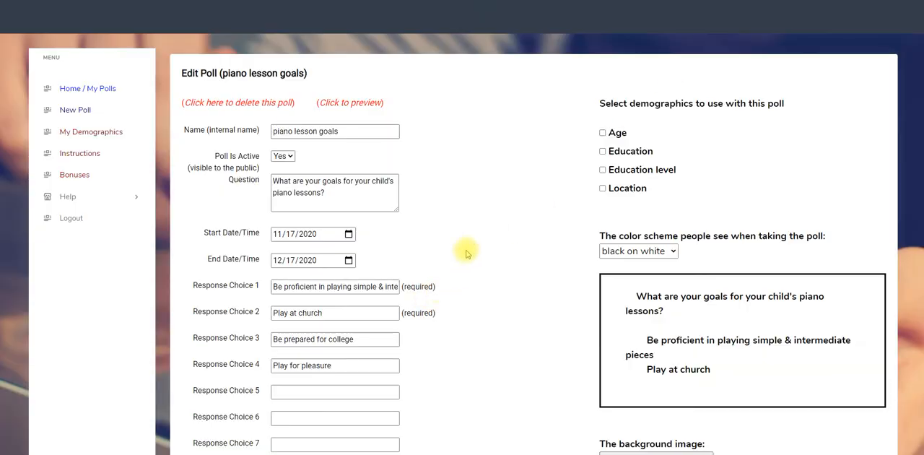
# Step: Review the poll's saved auto responder code, advanced features and smart messages in Pollicity
pyautogui.scroll(-5, 461, 245)
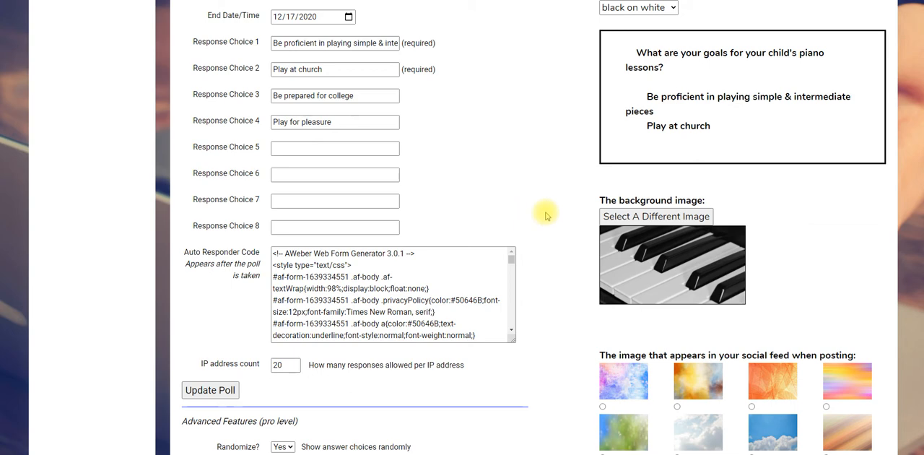
pyautogui.scroll(-5, 556, 216)
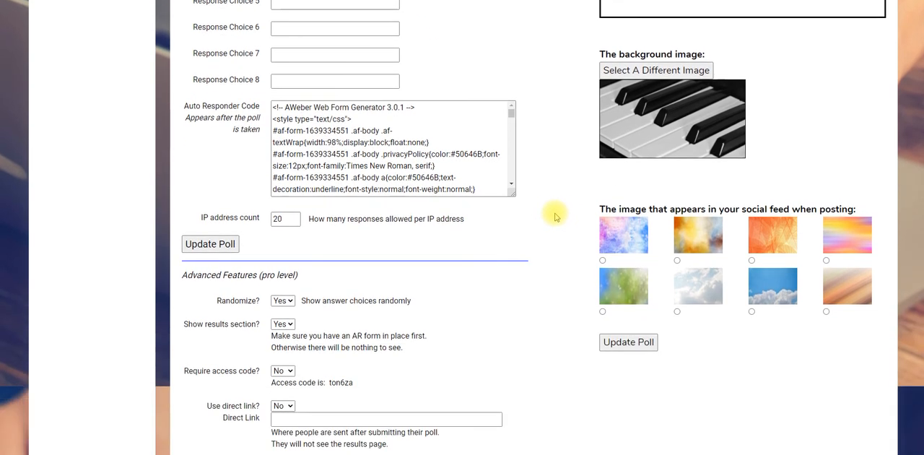
pyautogui.scroll(-3, 555, 216)
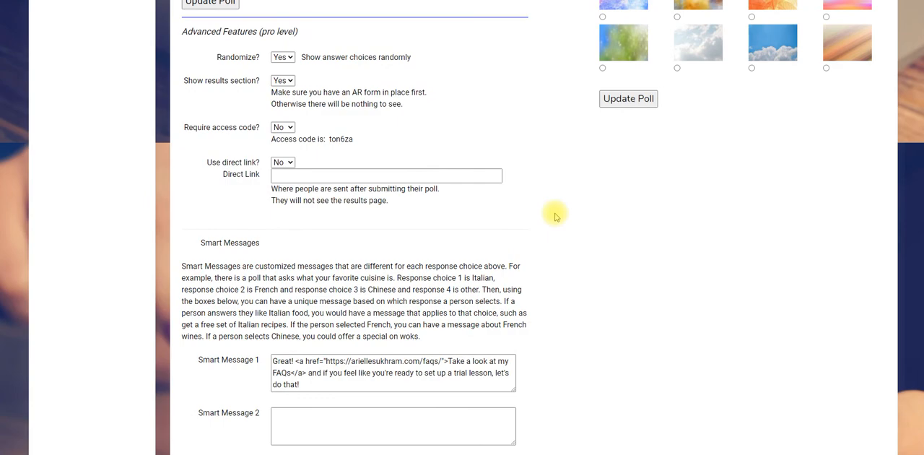
pyautogui.scroll(4, 555, 266)
pyautogui.scroll(7, 555, 269)
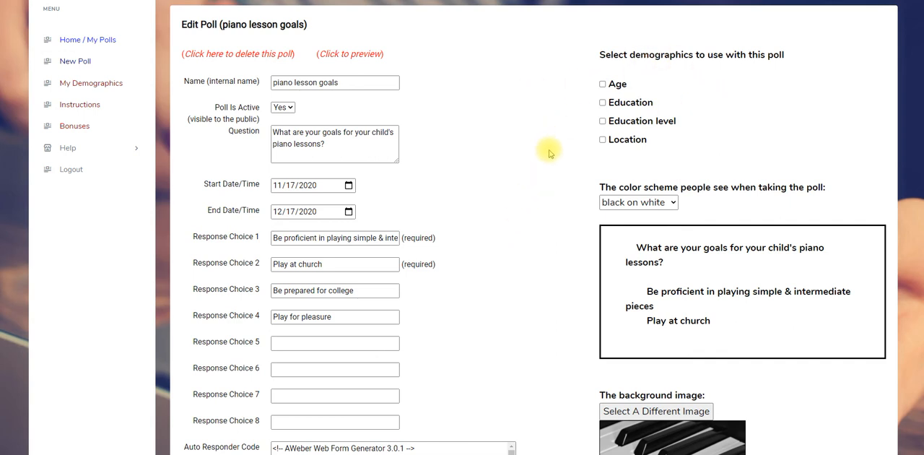
pyautogui.scroll(1, 546, 149)
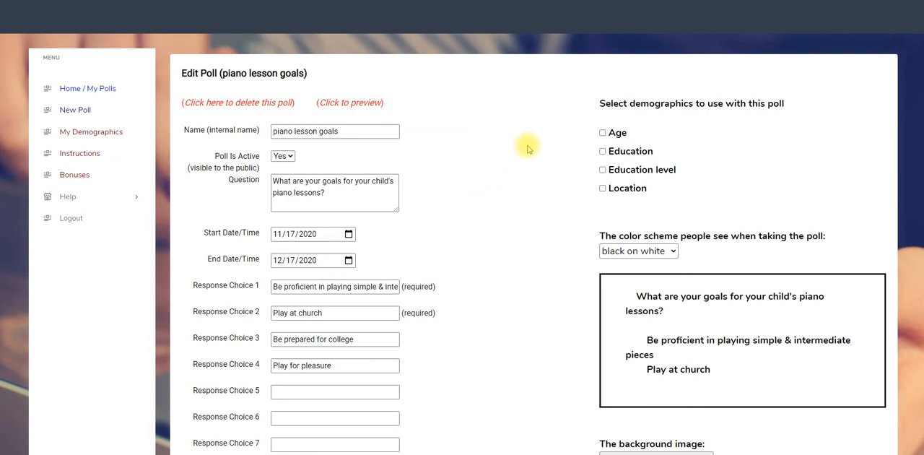
# Step: Open the My Demographics page in a separate browser tab and examine the existing demographics
pyautogui.rightClick(83, 137)
pyautogui.click(93, 140)
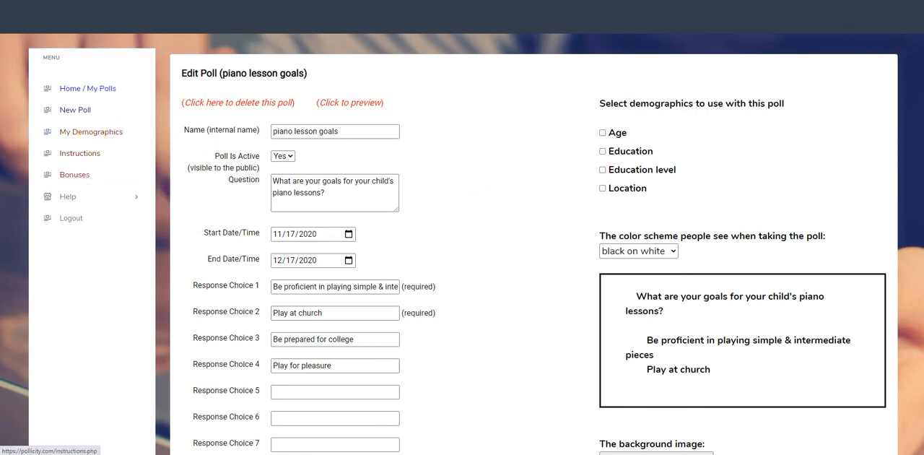
pyautogui.click(772, 1)
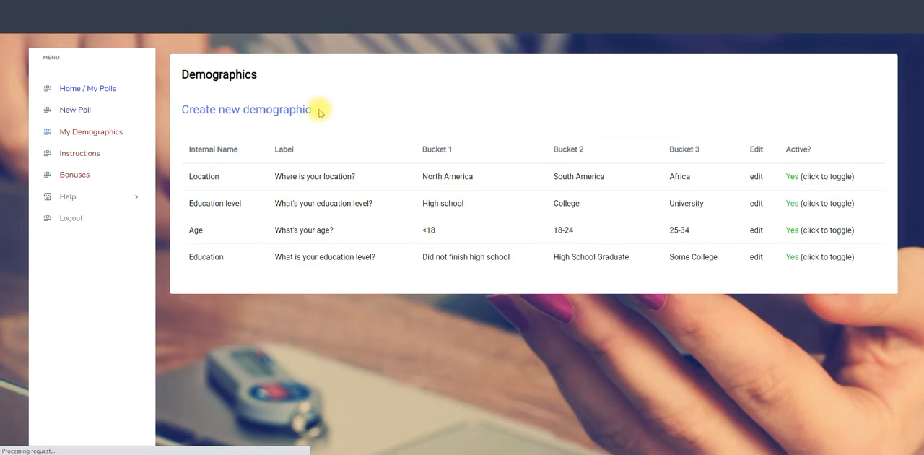
pyautogui.scroll(-1, 461, 151)
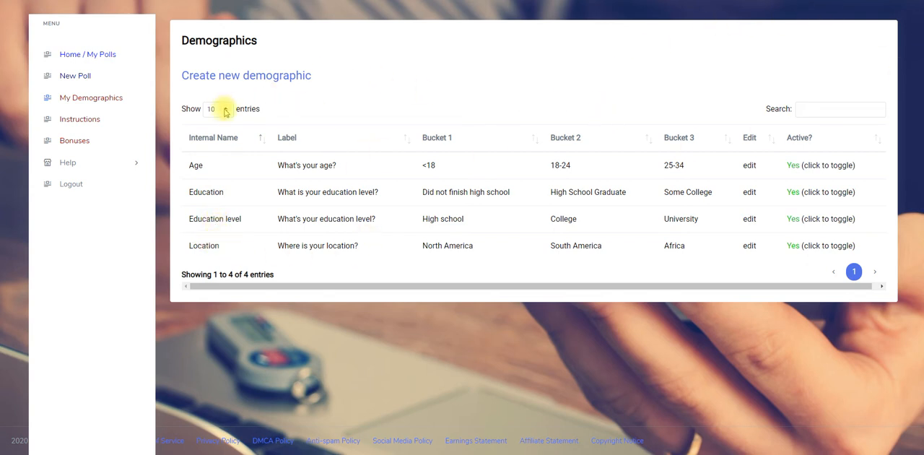
# Step: Open the form for creating a new demographic and look over its name, label and choice fields
pyautogui.click(260, 75)
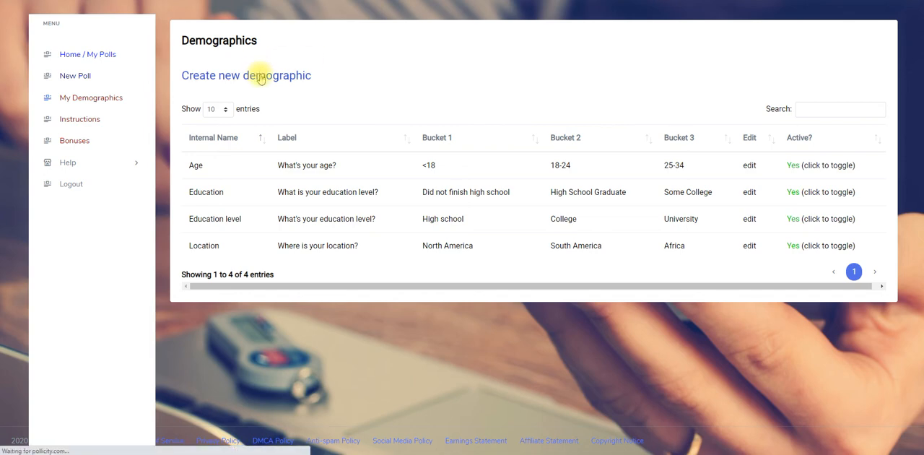
pyautogui.scroll(-3, 295, 153)
pyautogui.scroll(5, 295, 156)
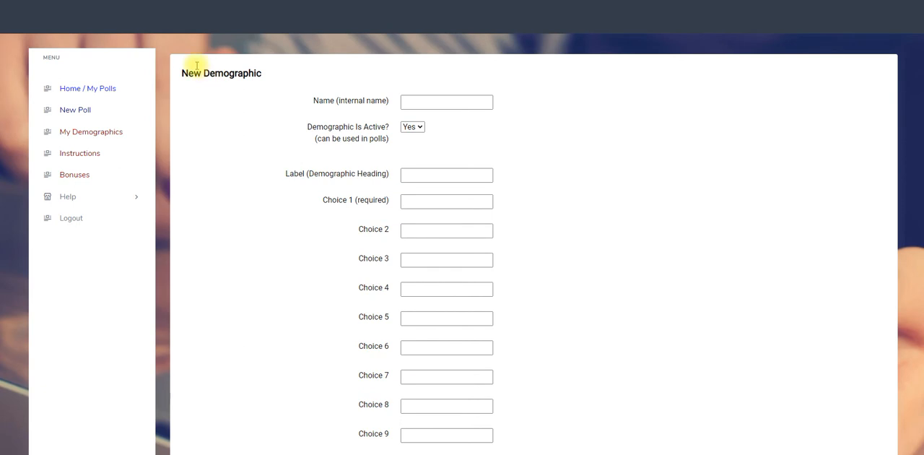
# Step: Return to the piano lesson goals poll's edit page, enable the Age and Location demographics, and update the poll
pyautogui.hotkey('alt', 'Left')
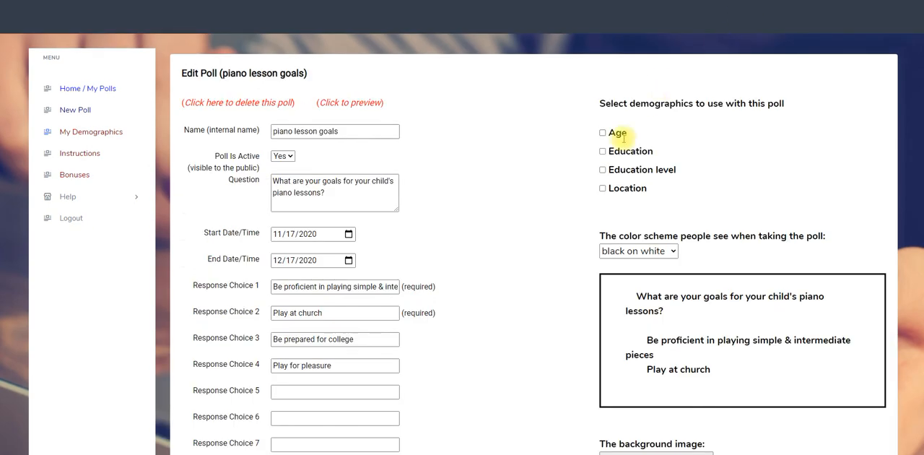
pyautogui.click(603, 133)
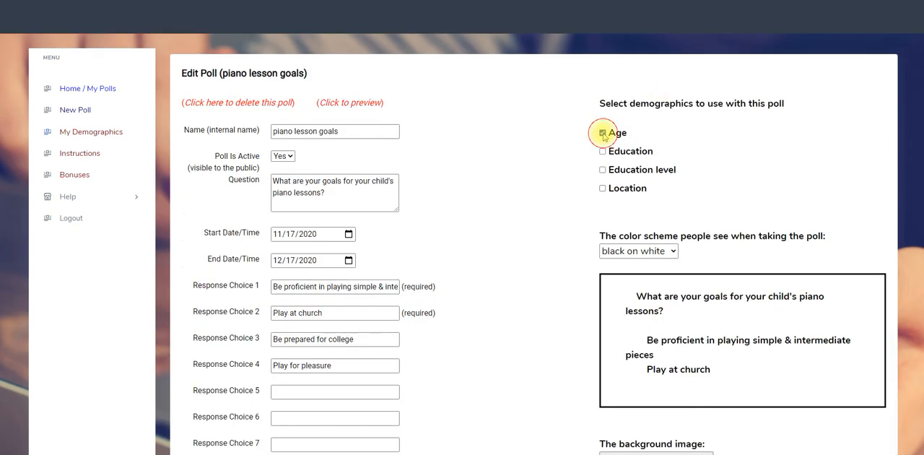
pyautogui.click(603, 189)
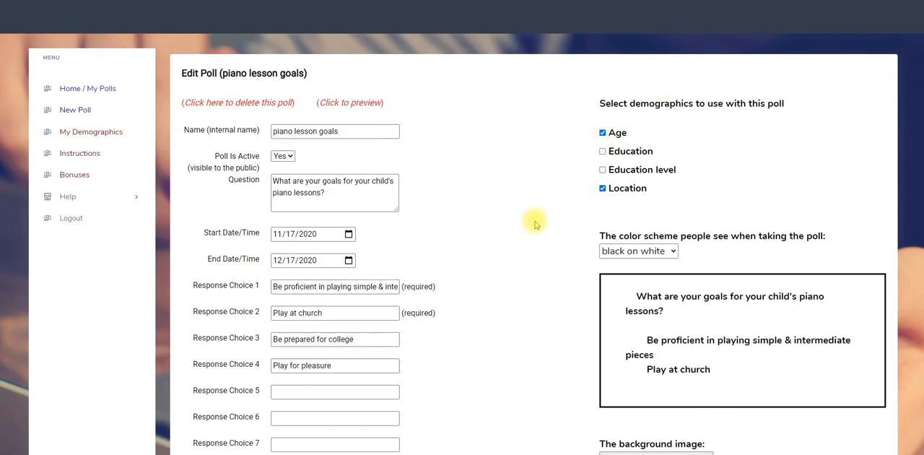
pyautogui.scroll(-4, 534, 221)
pyautogui.click(220, 349)
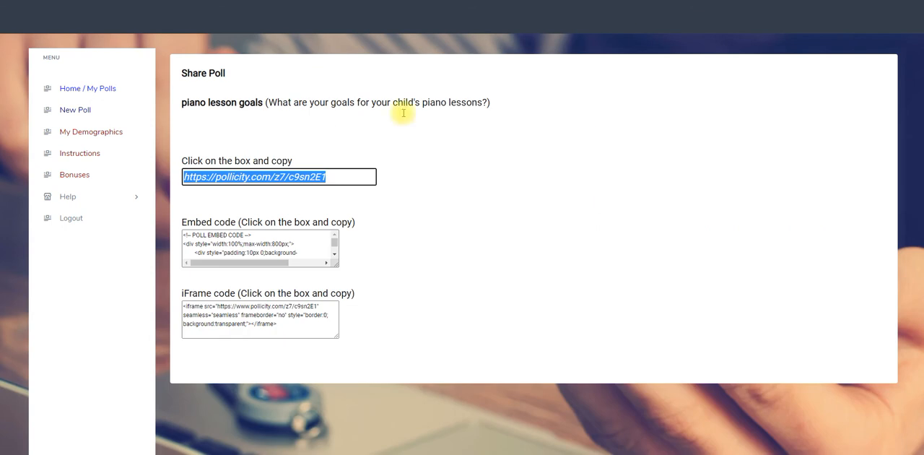
# Step: Open the poll's public link from the Share Poll page and look through the age choices, keeping Prefer Not to Say
pyautogui.rightClick(281, 176)
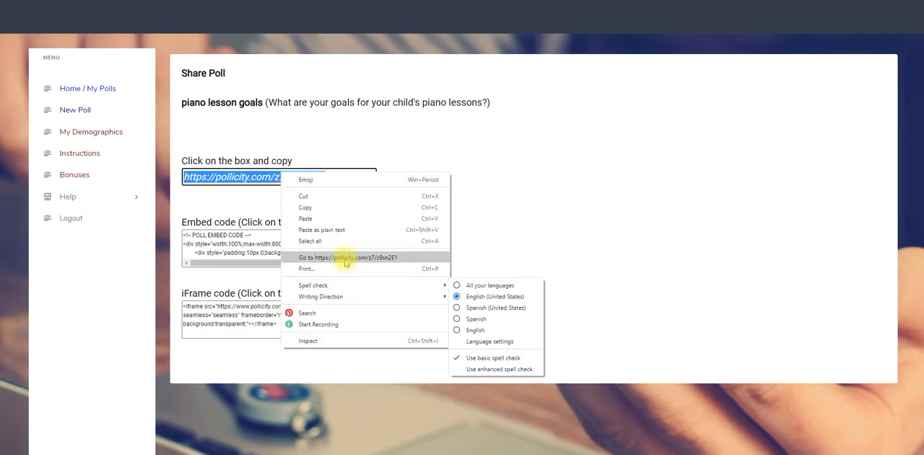
pyautogui.press('Escape')
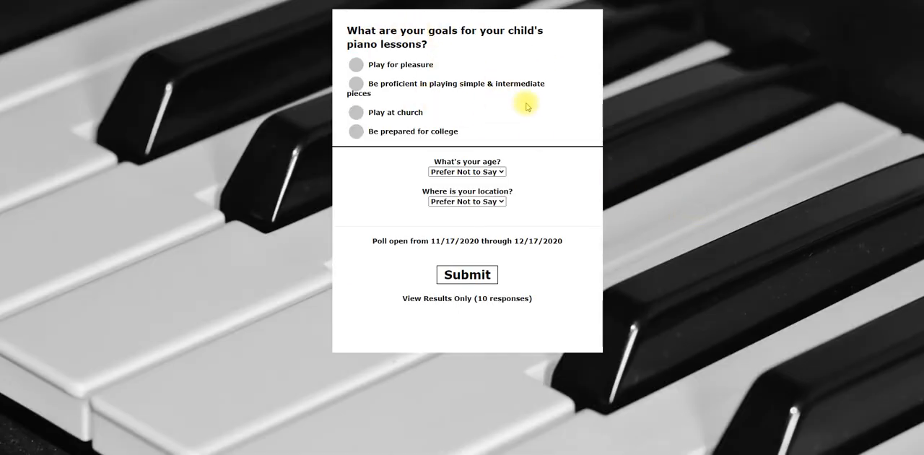
pyautogui.click(502, 171)
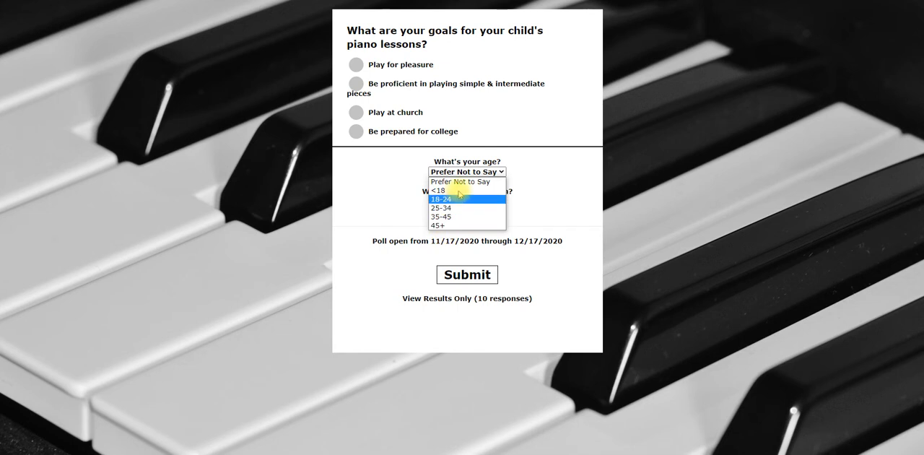
pyautogui.click(489, 181)
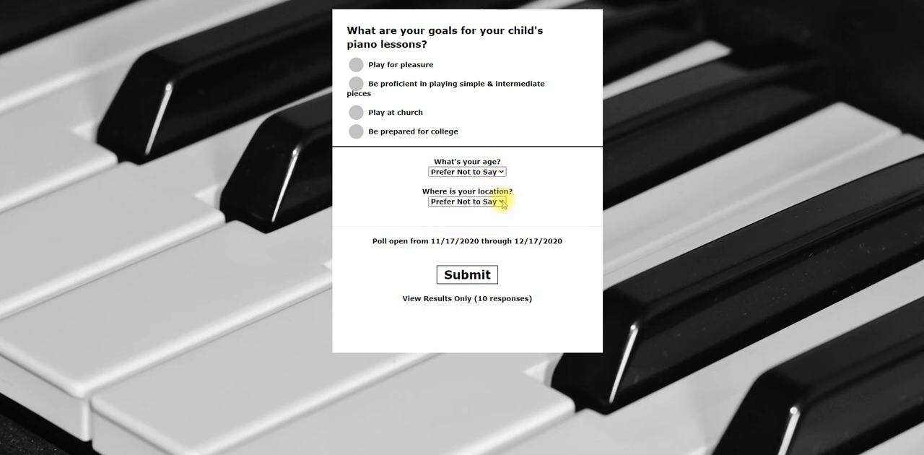
# Step: Set the location to North America, choose Be prepared for college as the goal, and submit the response
pyautogui.click(503, 202)
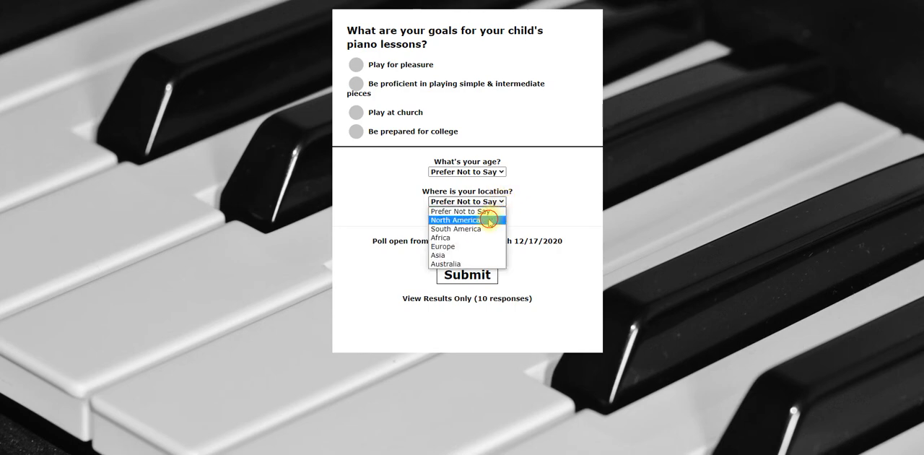
pyautogui.click(488, 220)
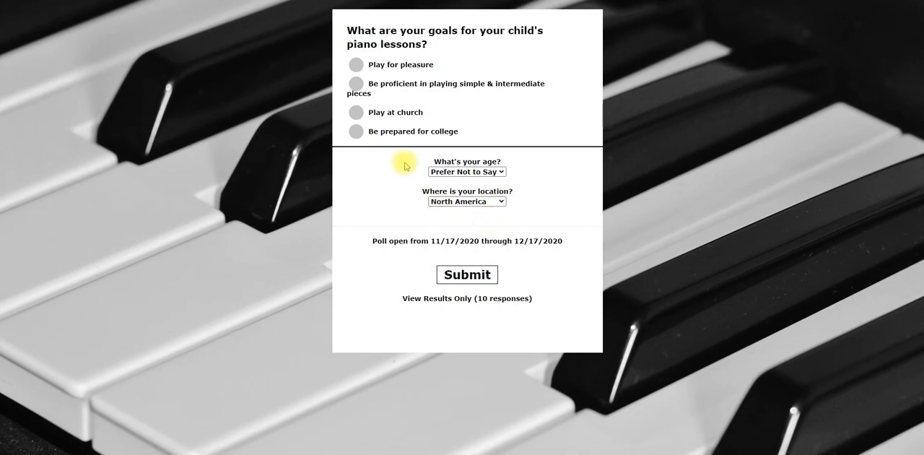
pyautogui.click(358, 133)
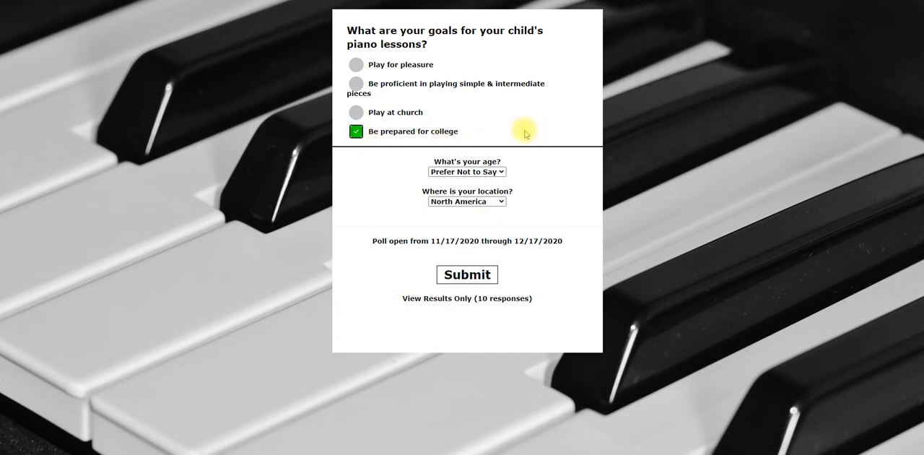
pyautogui.click(464, 276)
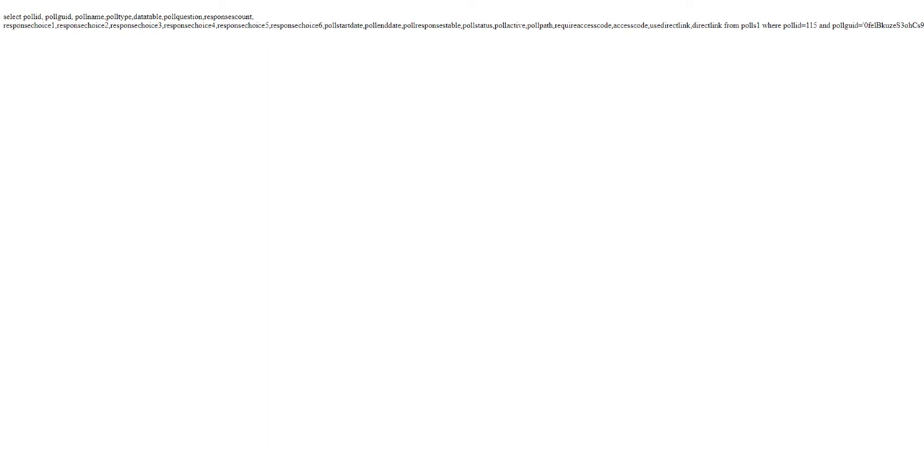
# Step: Go back to the poll's edit page and review its demographics, response choices, auto responder code and advanced features
pyautogui.hotkey('alt', 'Left')
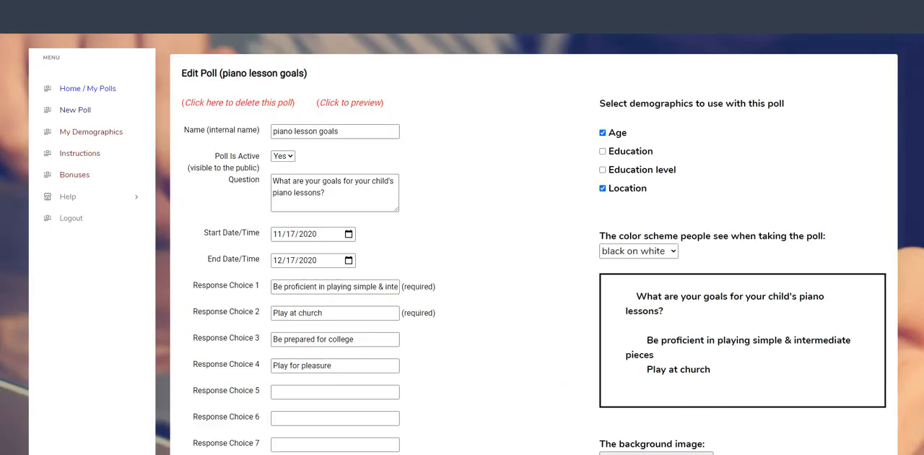
pyautogui.scroll(-2, 472, 227)
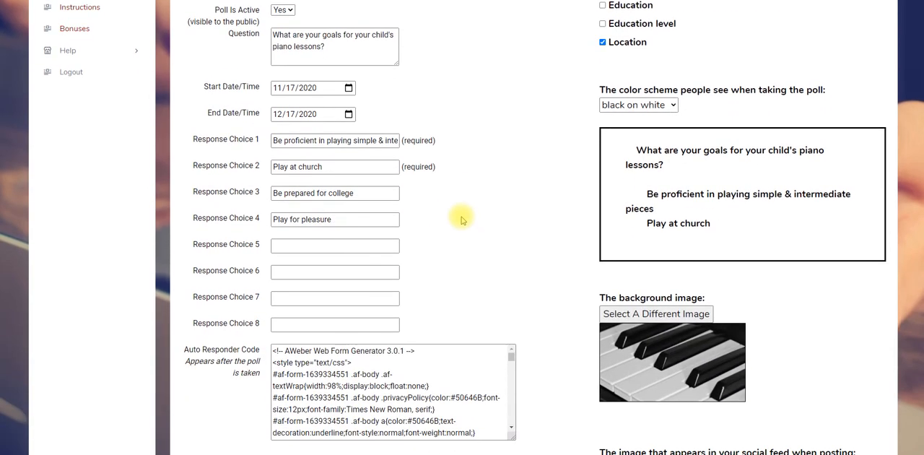
pyautogui.scroll(4, 461, 219)
pyautogui.scroll(-8, 462, 220)
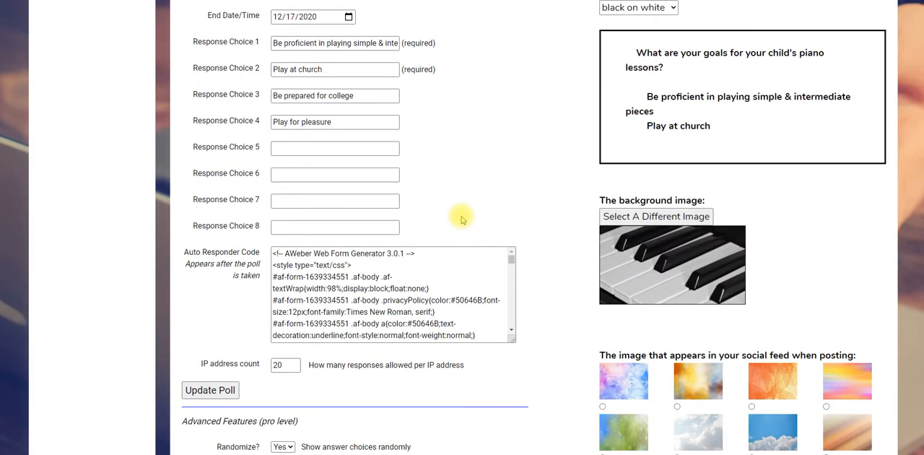
pyautogui.scroll(-6, 462, 219)
pyautogui.scroll(5, 462, 219)
pyautogui.scroll(5, 462, 219)
pyautogui.scroll(-3, 459, 210)
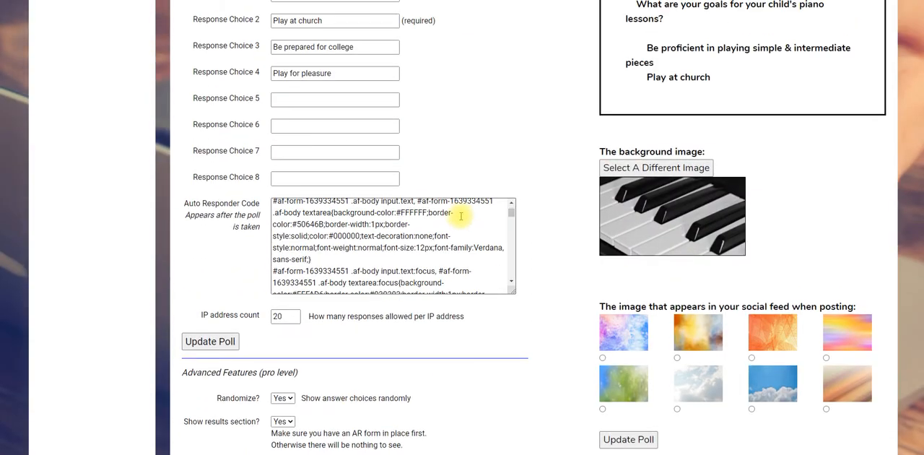
pyautogui.scroll(-2, 542, 206)
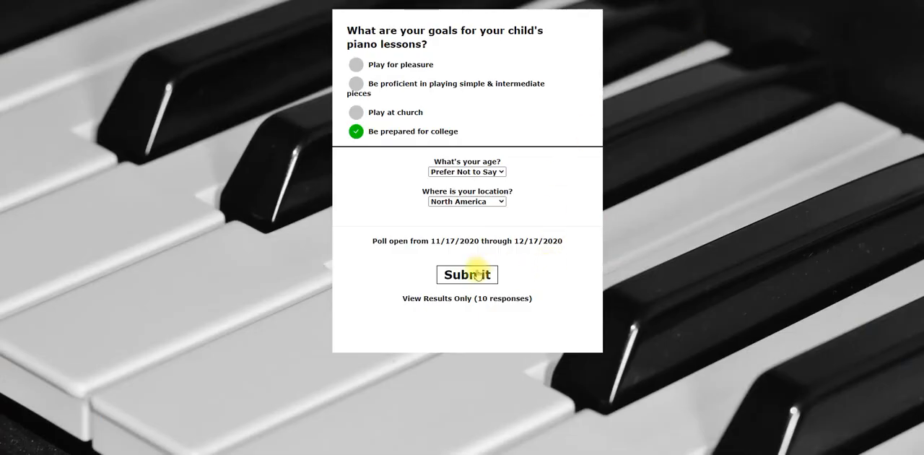
# Step: Return to the public poll, set the age to 35-45, and submit the response again
pyautogui.click(495, 173)
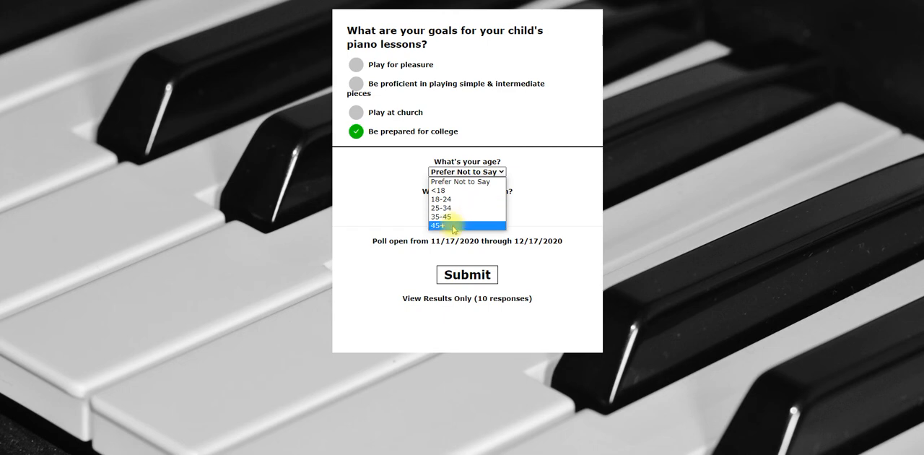
pyautogui.click(452, 219)
pyautogui.click(465, 275)
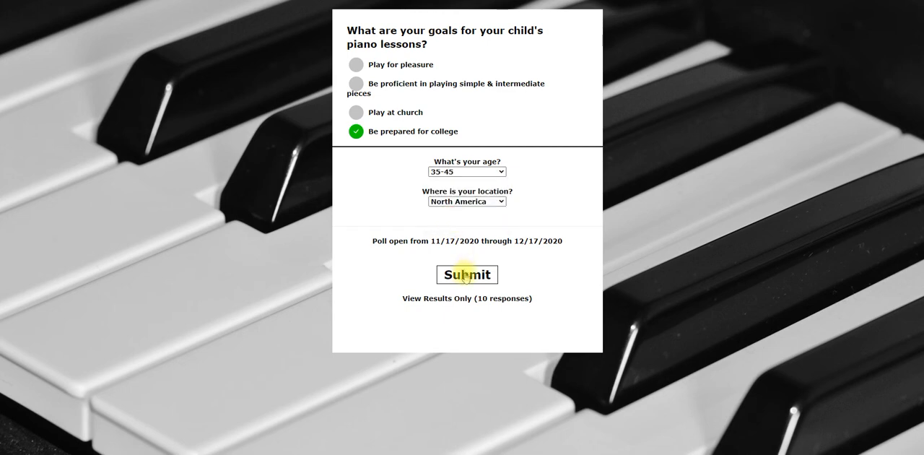
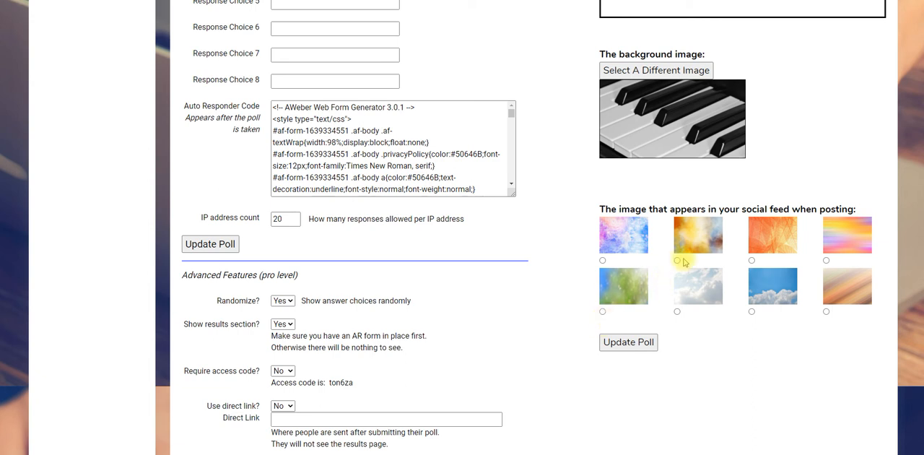
# Step: Choose the pink-and-blue watercolor picture as the poll's social feed image and update the poll
pyautogui.click(602, 260)
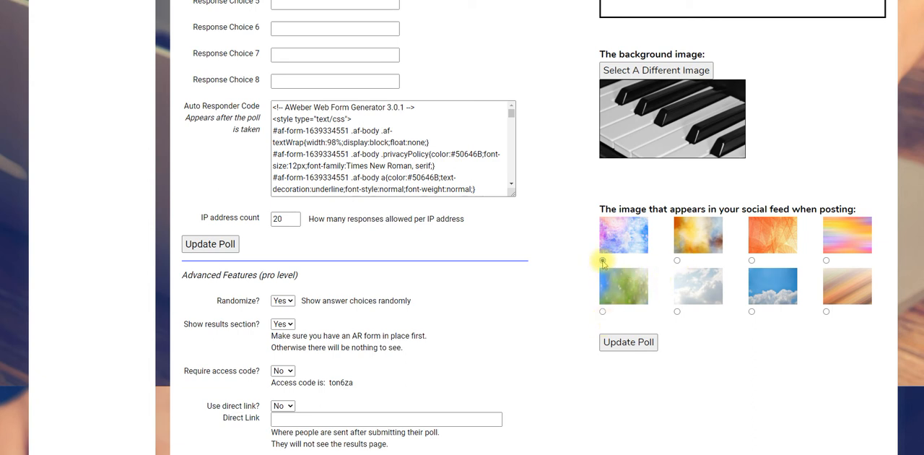
pyautogui.click(624, 344)
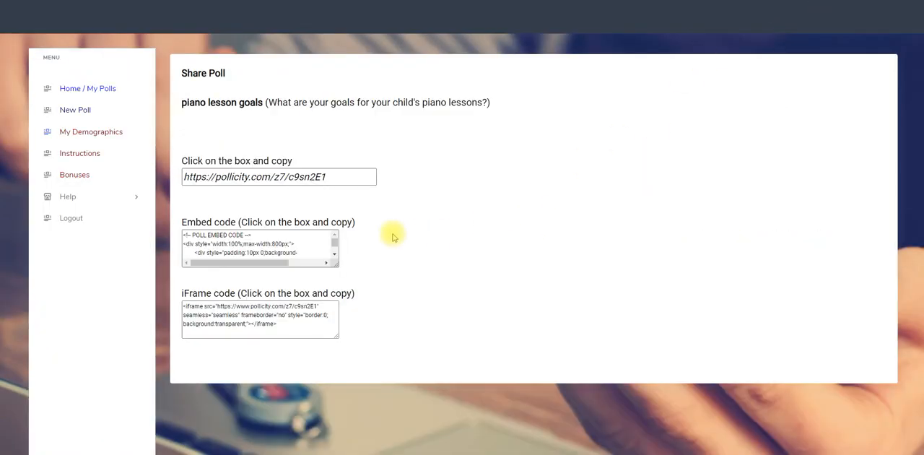
# Step: Copy the piano lesson goals poll's public link from the Share Poll page
pyautogui.click(326, 176)
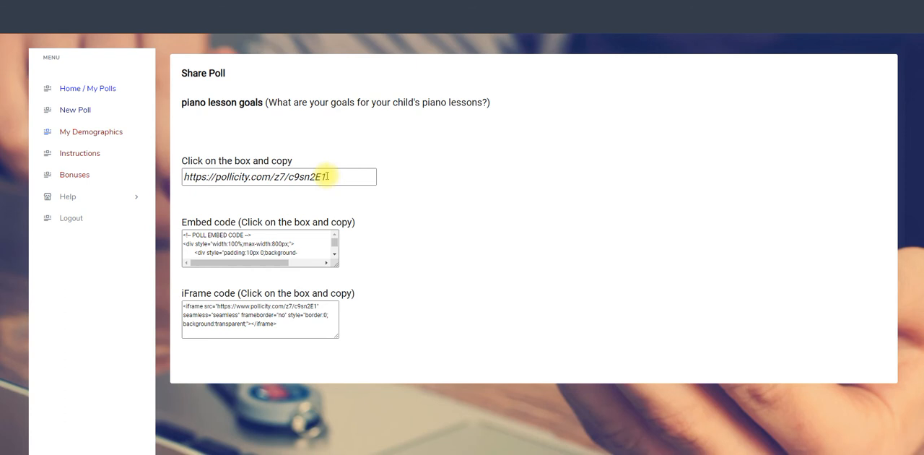
pyautogui.doubleClick(320, 176)
pyautogui.click(321, 176)
pyautogui.rightClick(321, 177)
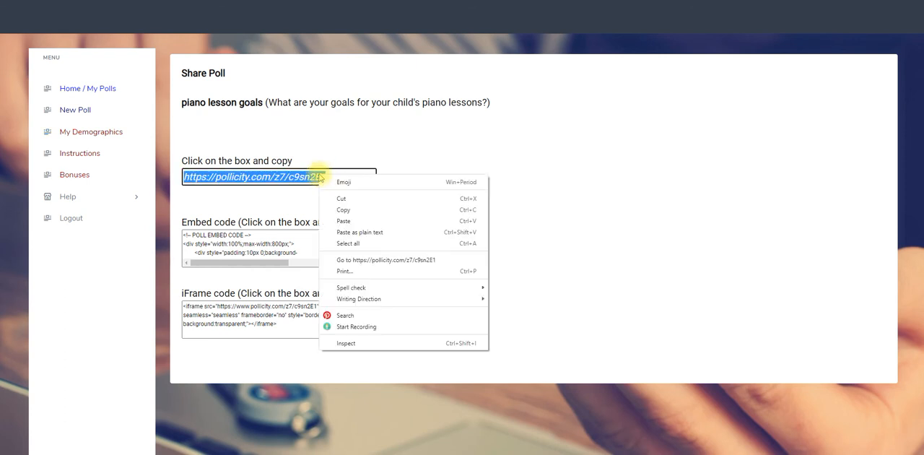
pyautogui.click(339, 210)
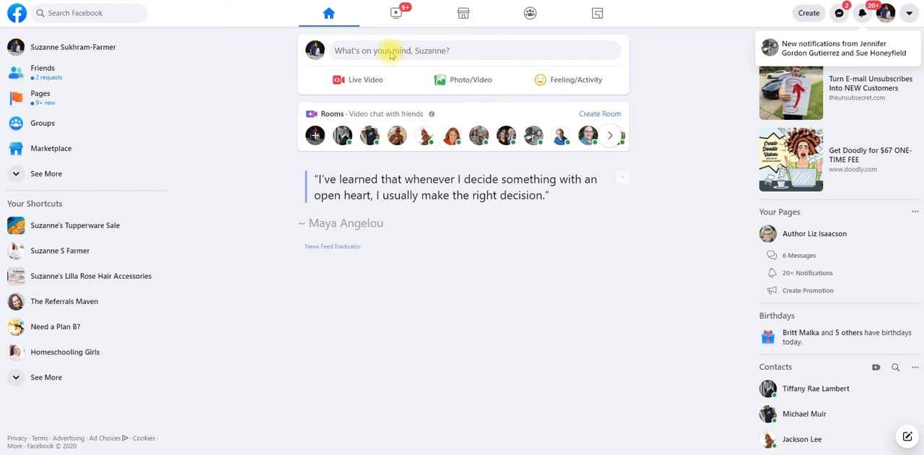
# Step: Switch to Facebook, create a post containing the copied poll link, restrict its audience to Only me, and publish it
pyautogui.click(344, 56)
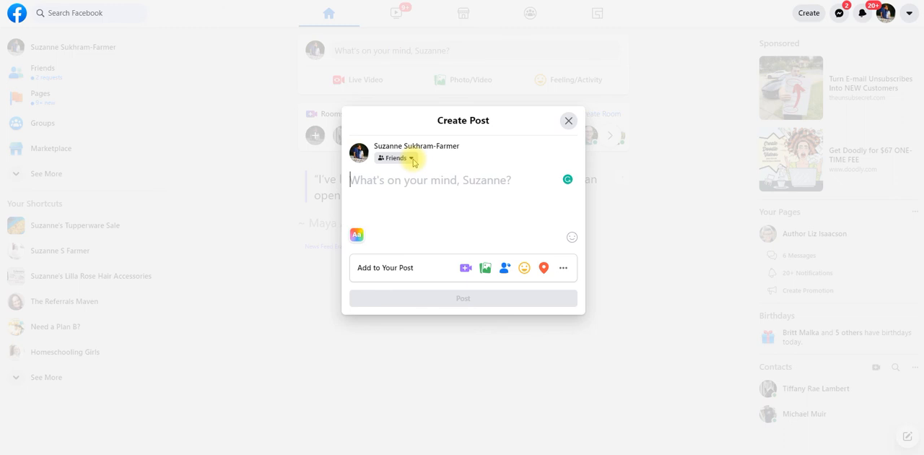
pyautogui.hotkey('ctrl', 'v')
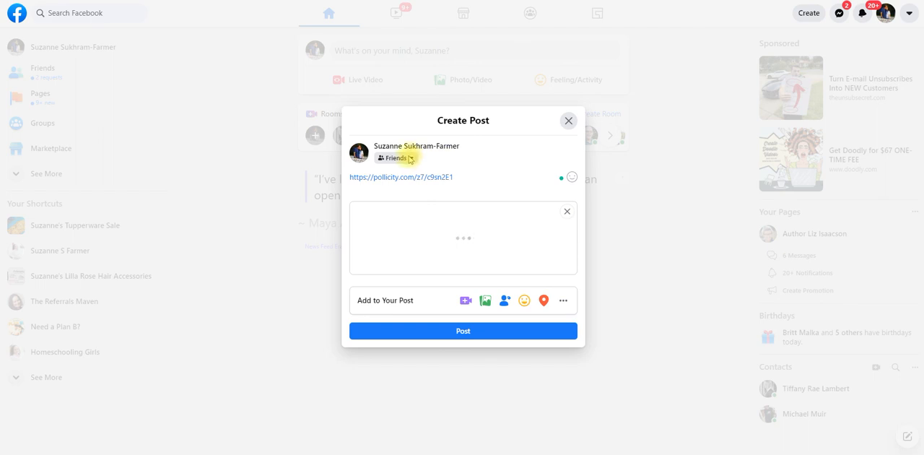
pyautogui.click(409, 158)
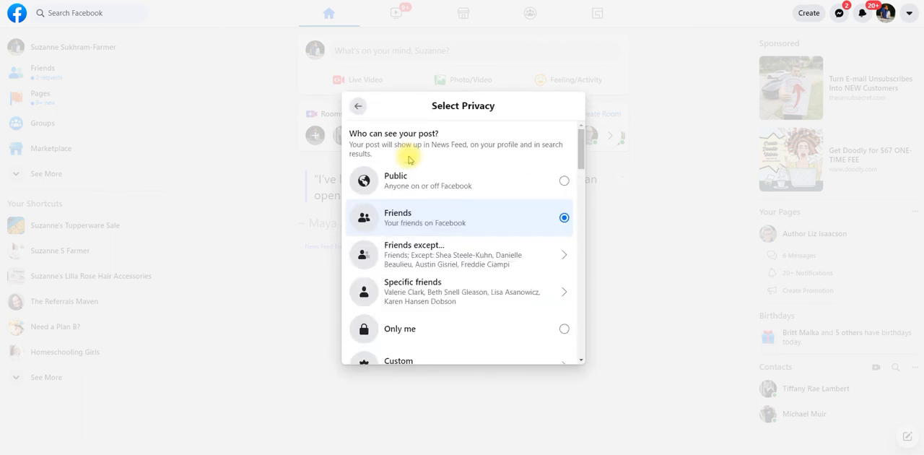
pyautogui.click(401, 330)
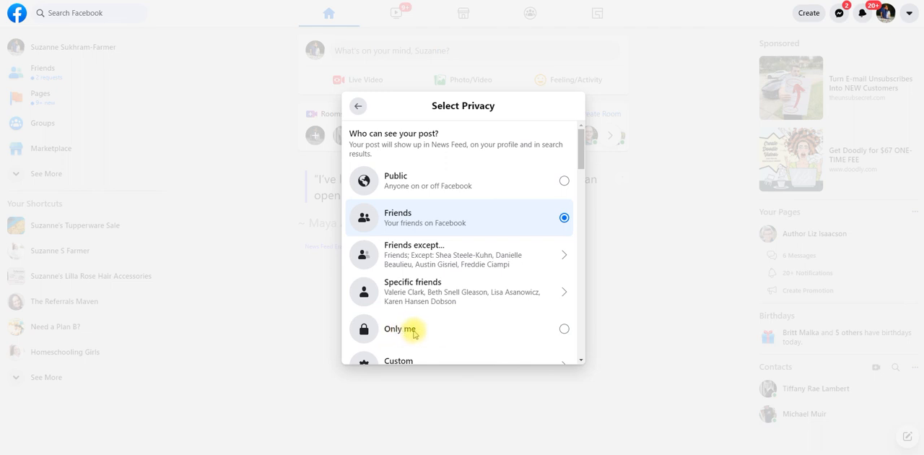
pyautogui.click(413, 332)
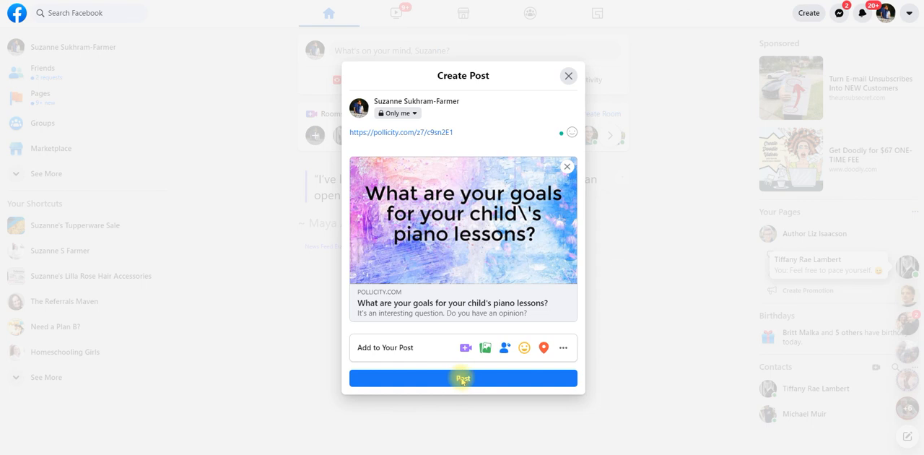
pyautogui.click(462, 378)
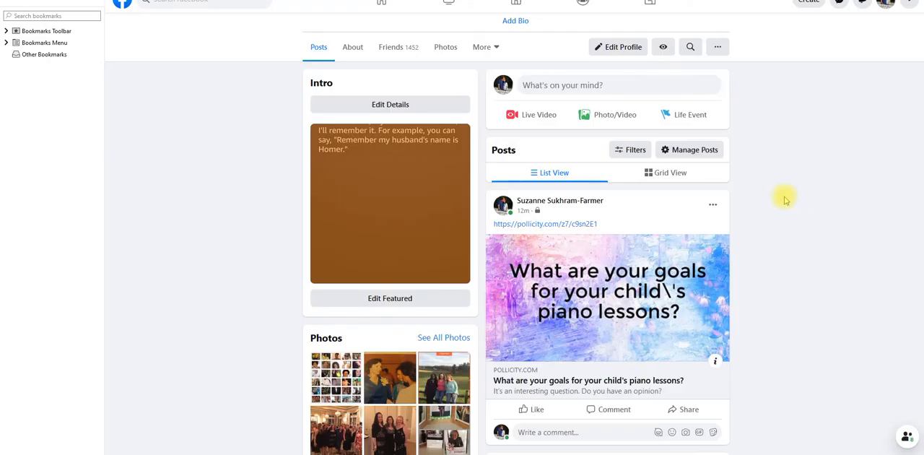
# Step: Examine the published poll post and its preview image on the Facebook profile page
pyautogui.scroll(-3, 791, 192)
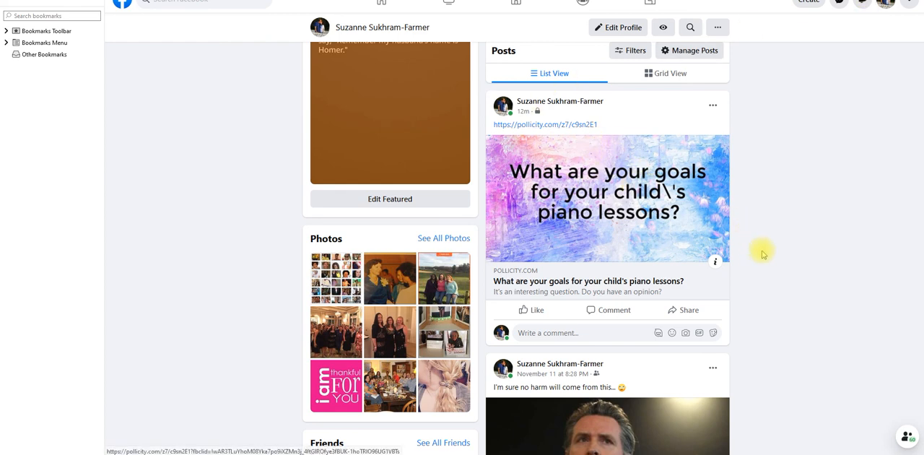
pyautogui.scroll(3, 823, 244)
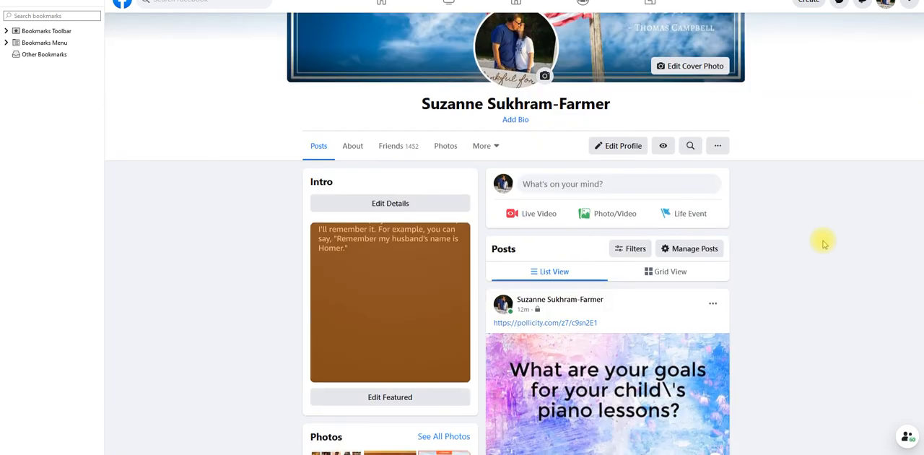
pyautogui.scroll(-1, 823, 243)
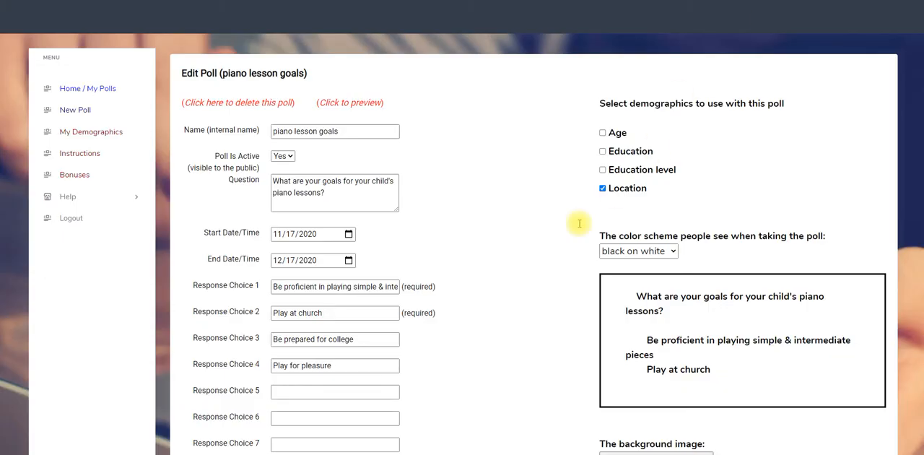
# Step: Return to the poll's edit page in Pollicity and review its response choices, color scheme, background and social feed image settings
pyautogui.scroll(-1, 550, 238)
pyautogui.scroll(-3, 551, 234)
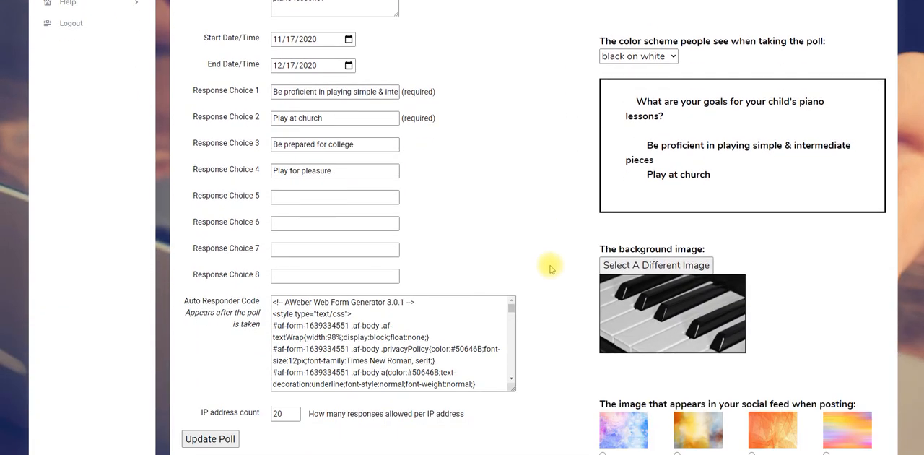
pyautogui.scroll(-3, 550, 265)
pyautogui.scroll(3, 550, 265)
pyautogui.scroll(3, 551, 267)
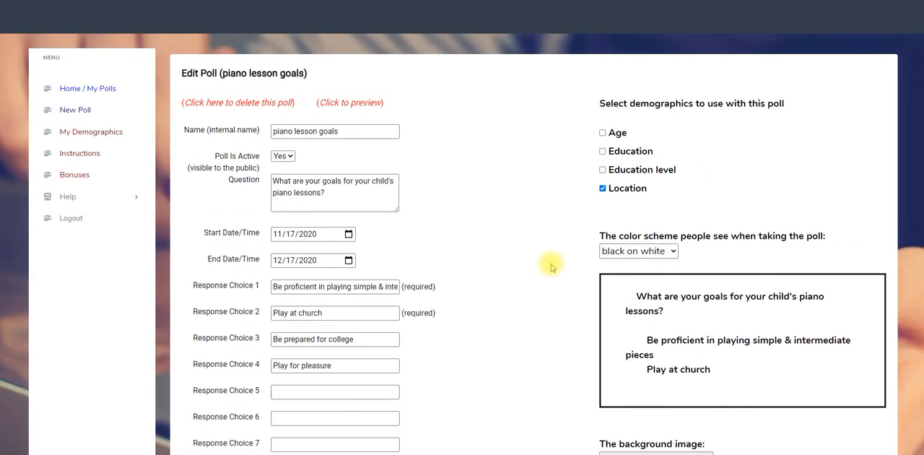